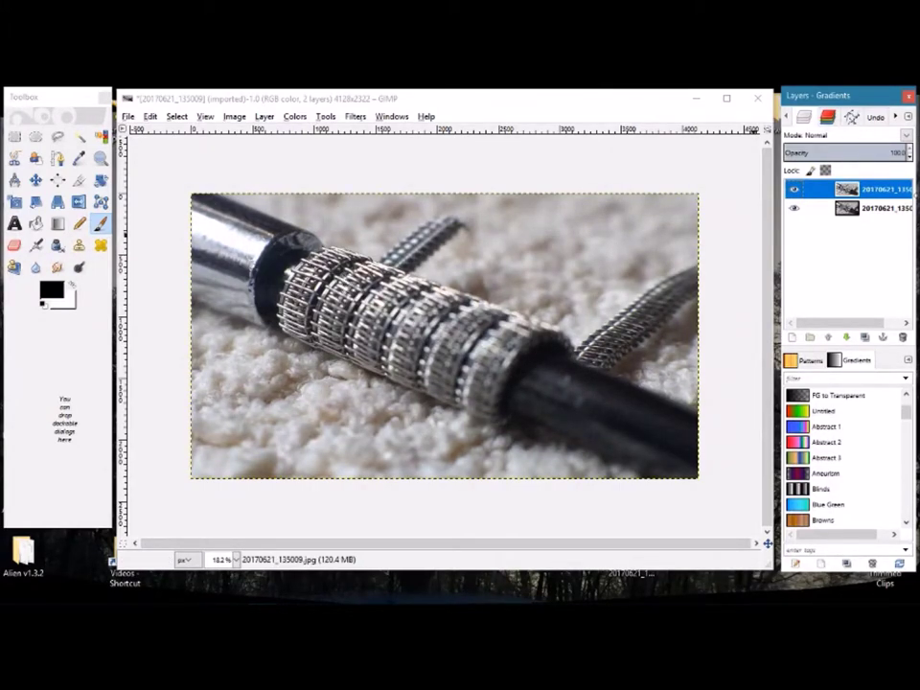
- Compare the focus of the two stacked coil photos by toggling the top layer's visibility
left_click(793, 190)
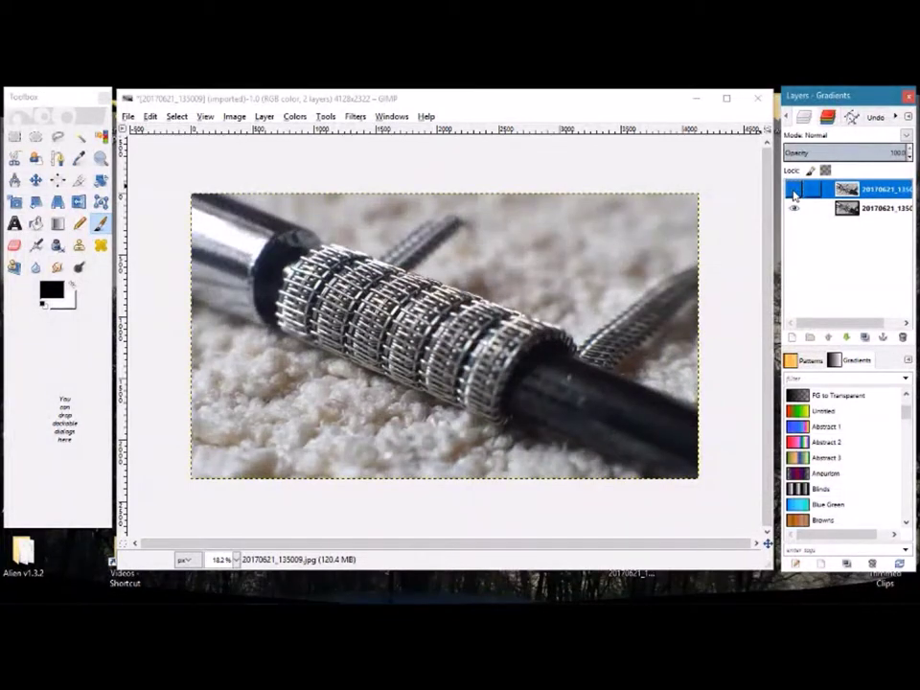
left_click(794, 191)
left_click(794, 191)
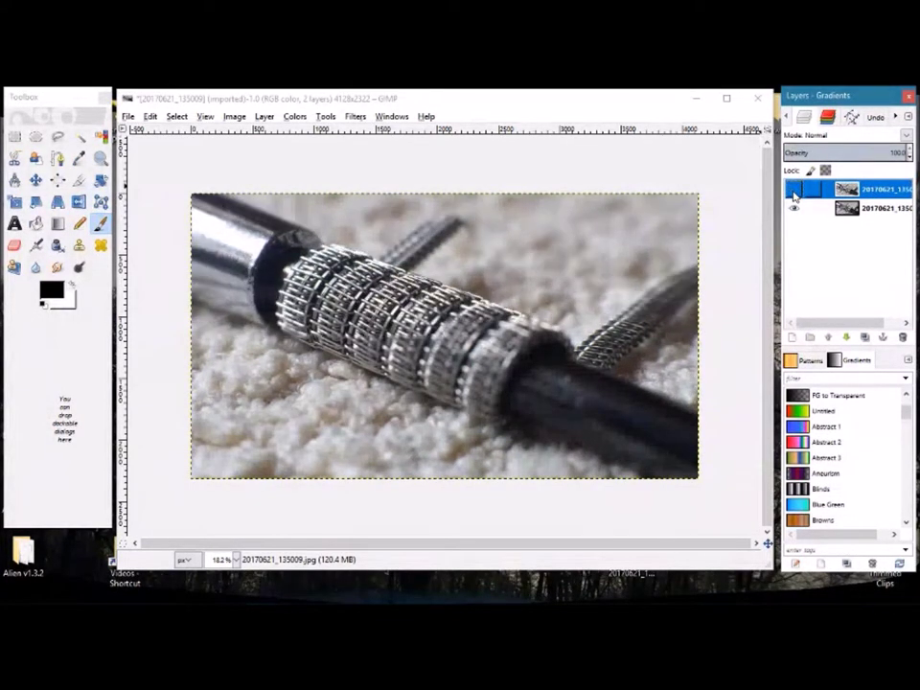
left_click(794, 191)
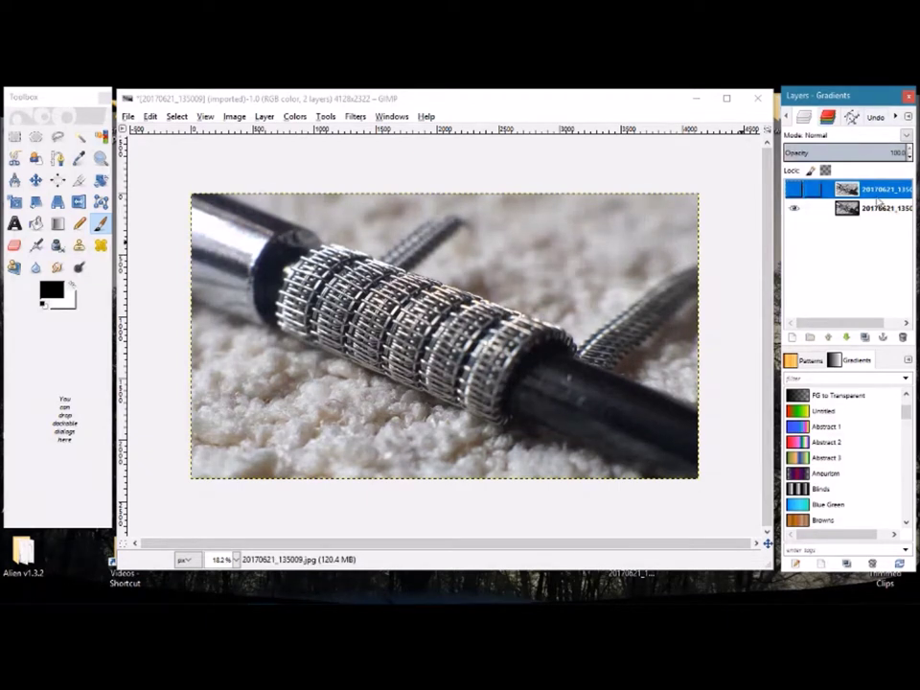
left_click(800, 192)
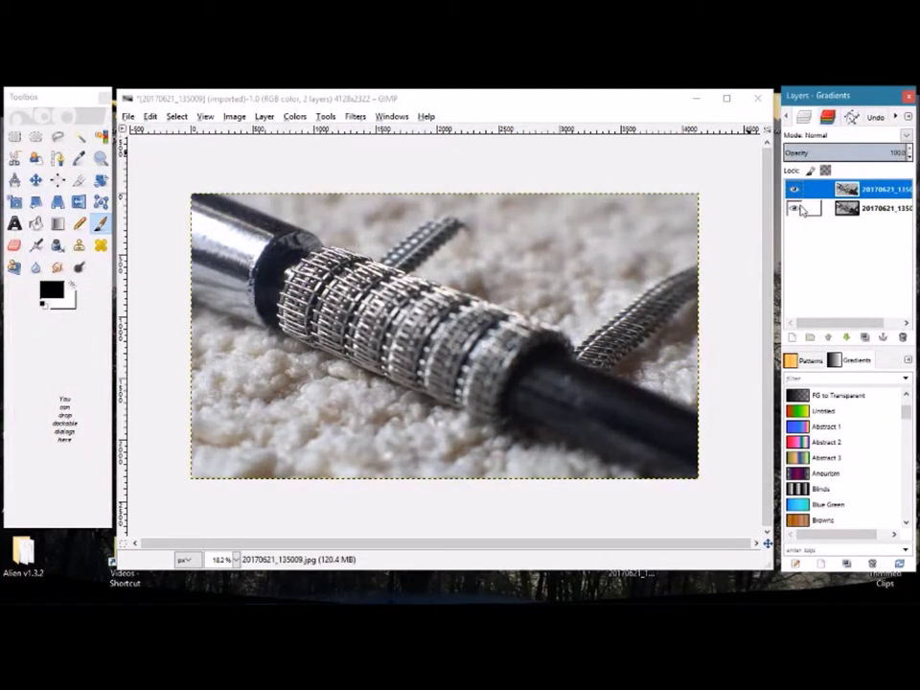
left_click(795, 190)
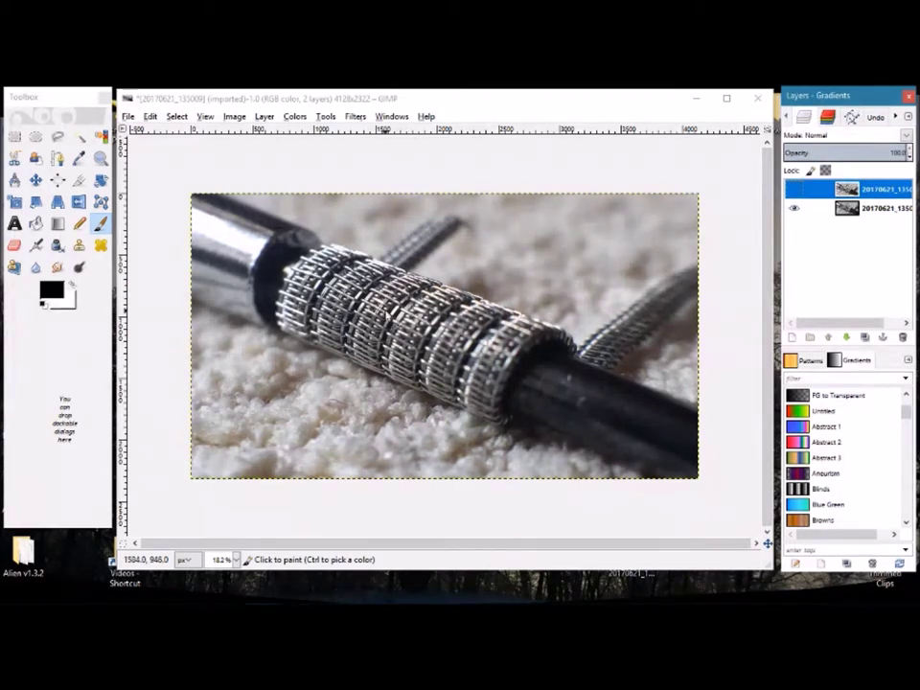
left_click(795, 190)
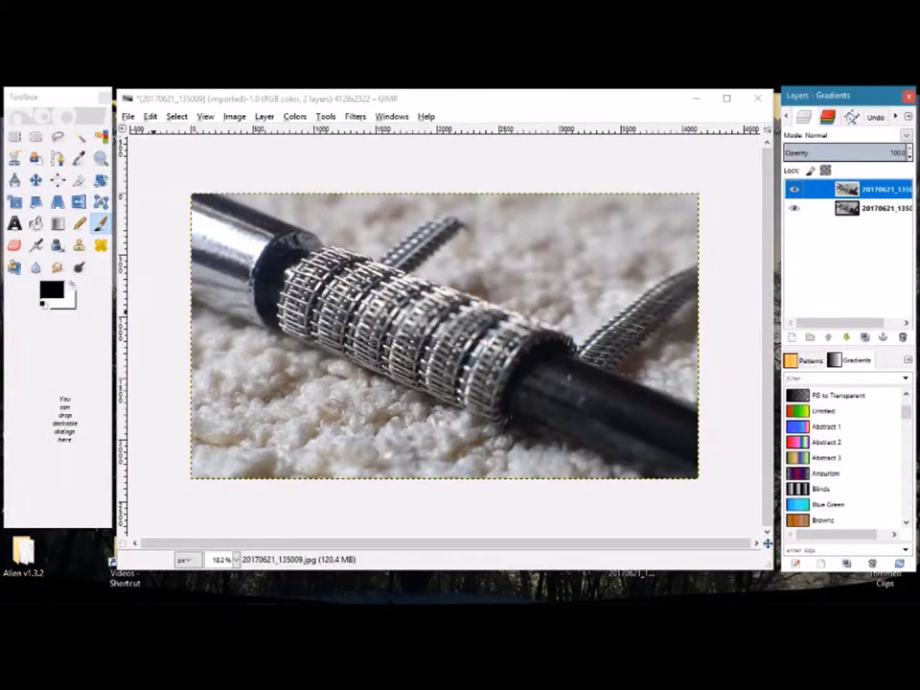
- Set up the Eraser with the 2. Hardness 050 brush at size 100
double_click(14, 245)
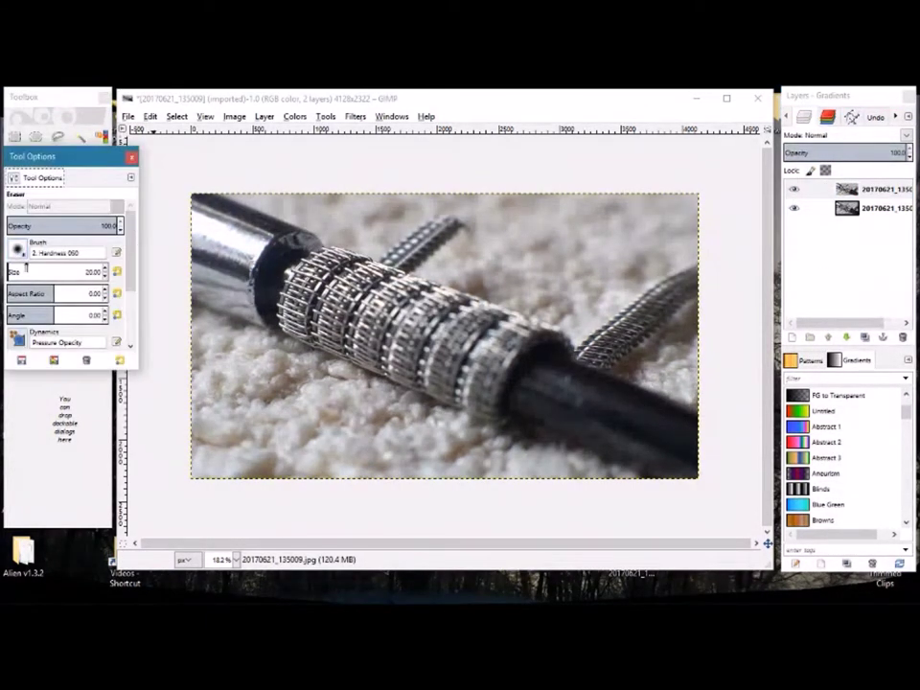
left_click(17, 250)
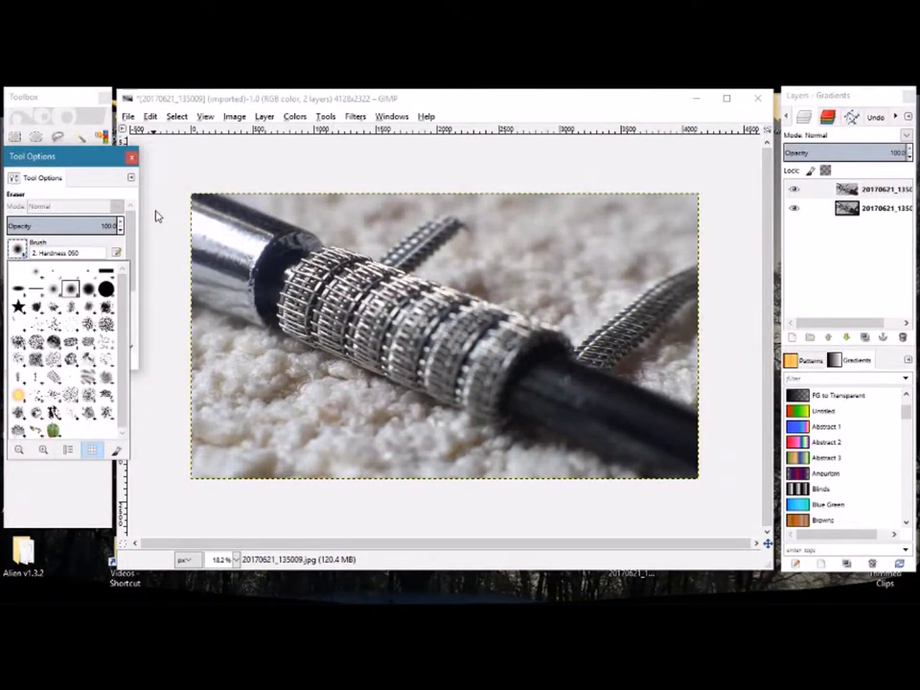
left_click(123, 168)
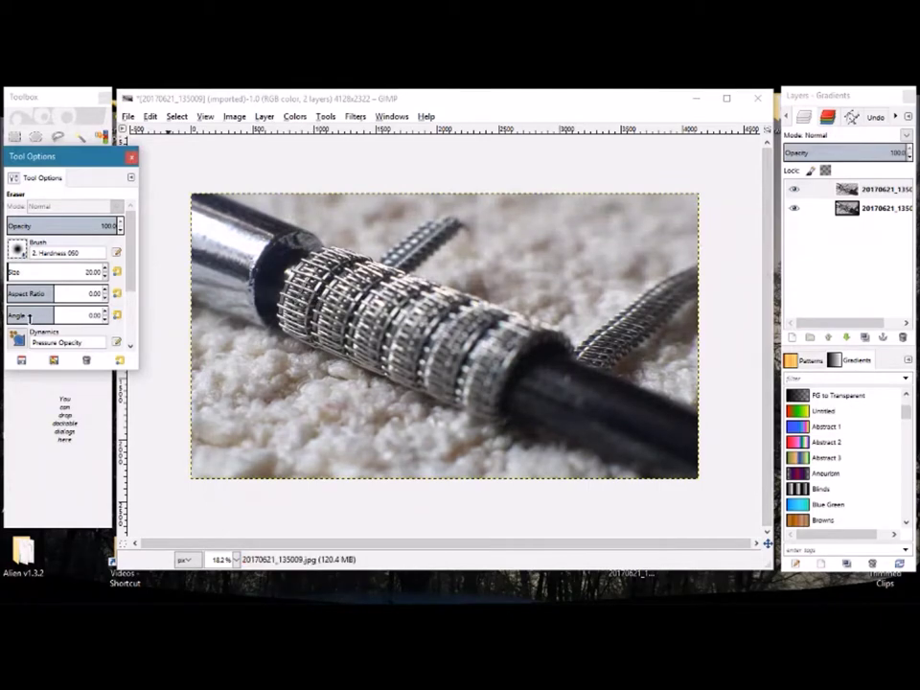
left_click(105, 268)
- Undo the white test erasure on the coil and add an alpha channel to the top layer
scroll(294, 279, "up", 10)
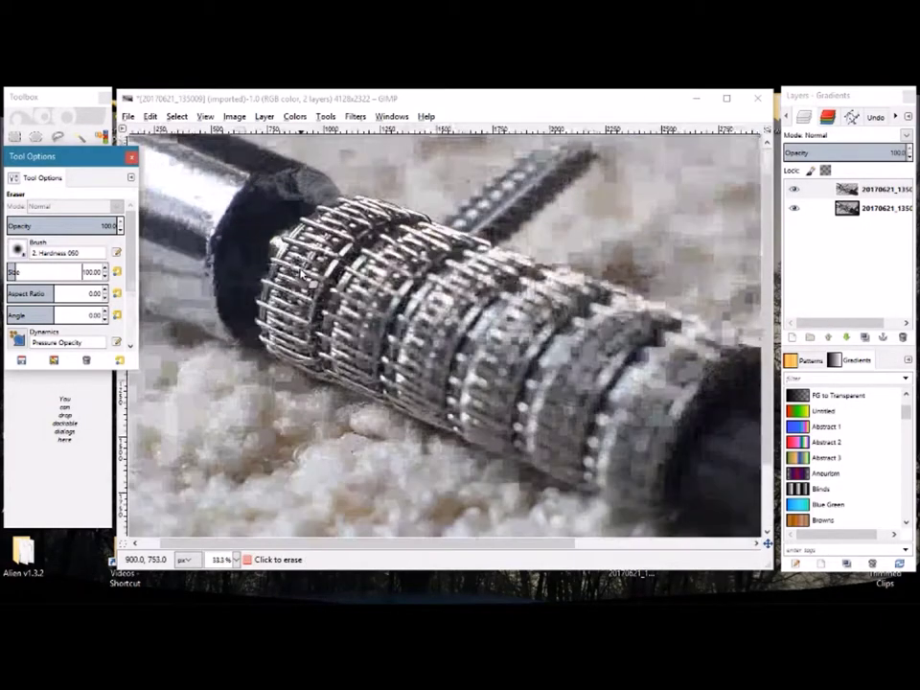
scroll(294, 279, "down", 1)
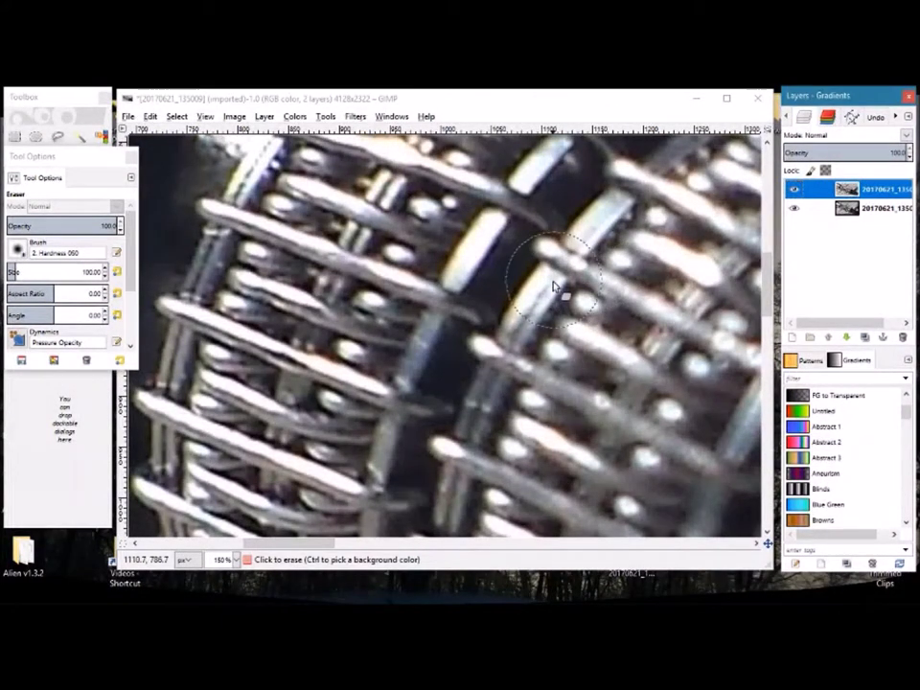
left_click(551, 341)
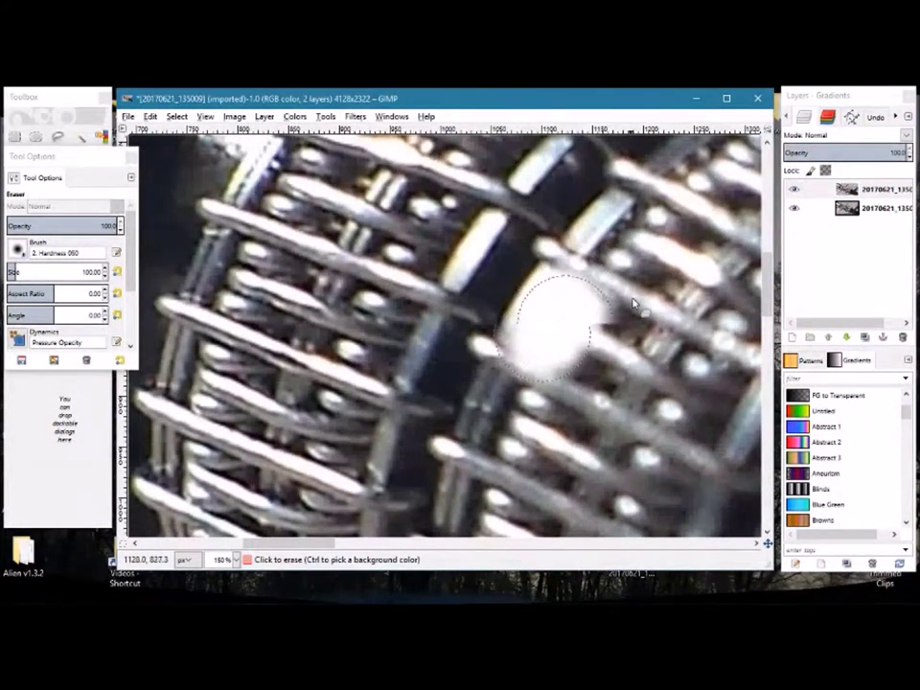
key("ctrl+z")
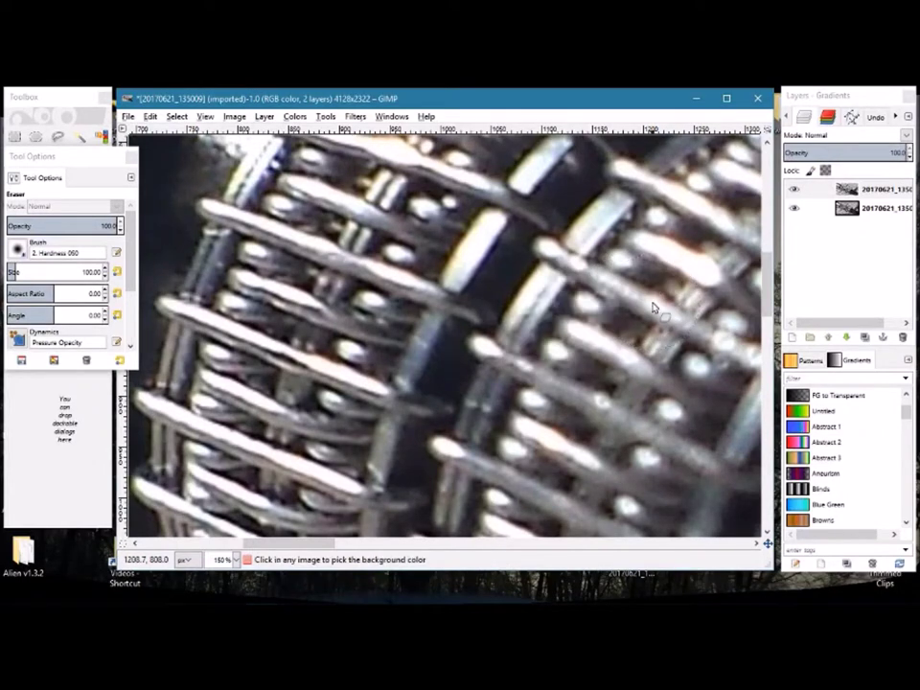
right_click(877, 198)
left_click(815, 498)
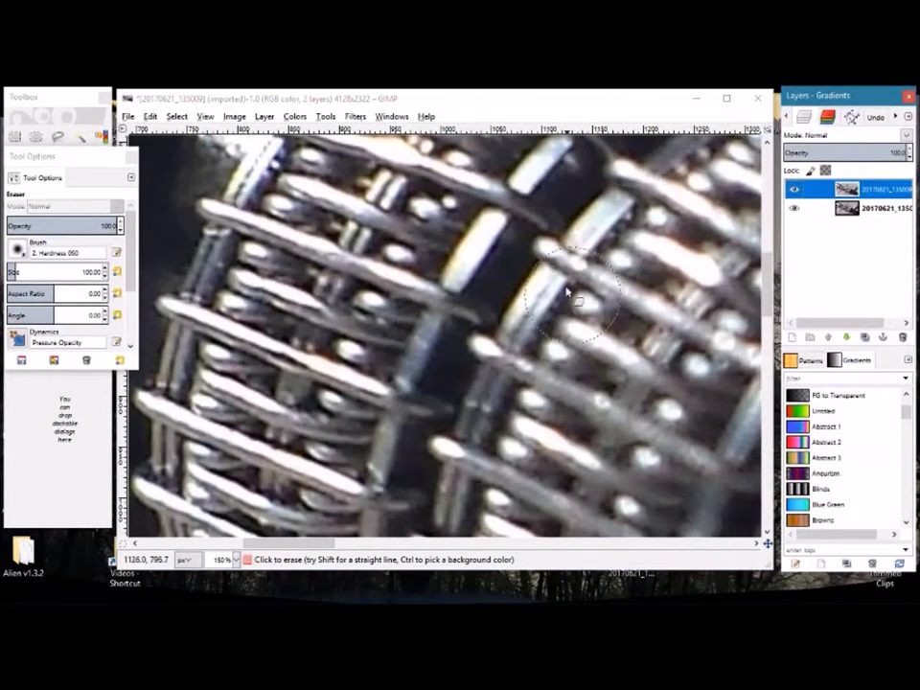
- Erase the top layer over the left edge and upper wires of the second coil section to reveal the sharper photo
mouse_move(561, 286)
left_mouse_down()
mouse_move(565, 302)
mouse_move(537, 366)
mouse_move(550, 334)
mouse_move(495, 380)
mouse_move(500, 402)
mouse_move(461, 500)
mouse_move(553, 412)
mouse_move(544, 281)
mouse_move(542, 330)
left_mouse_up()
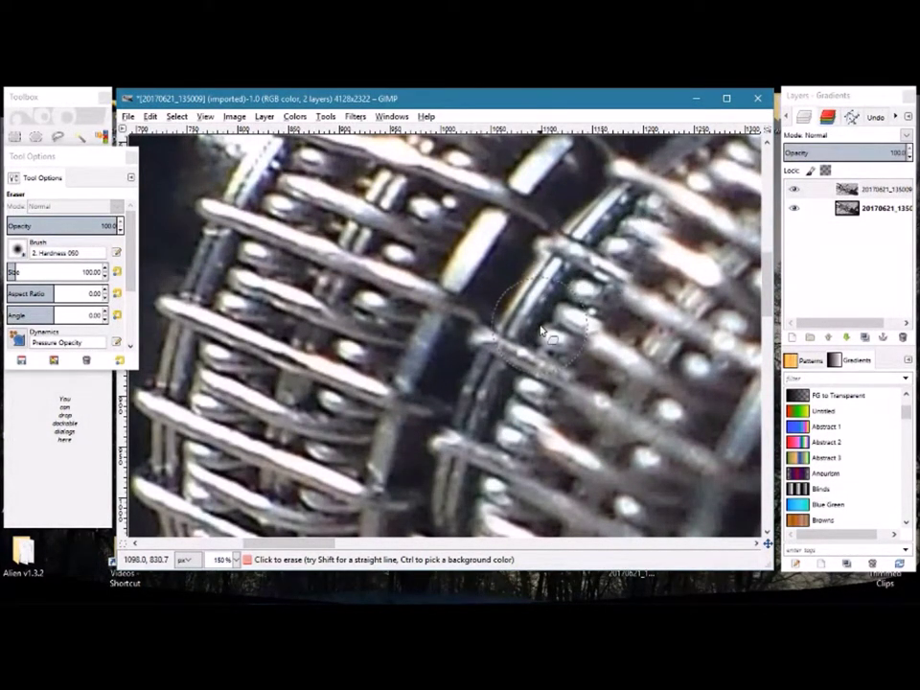
scroll(569, 205, "up", 3)
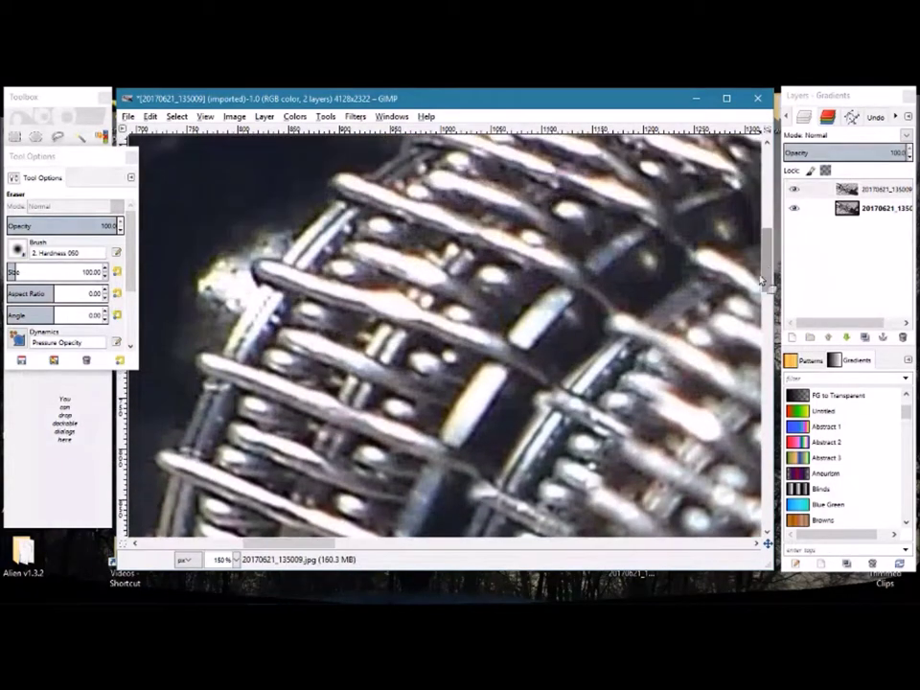
left_click_drag(331, 547, 369, 544)
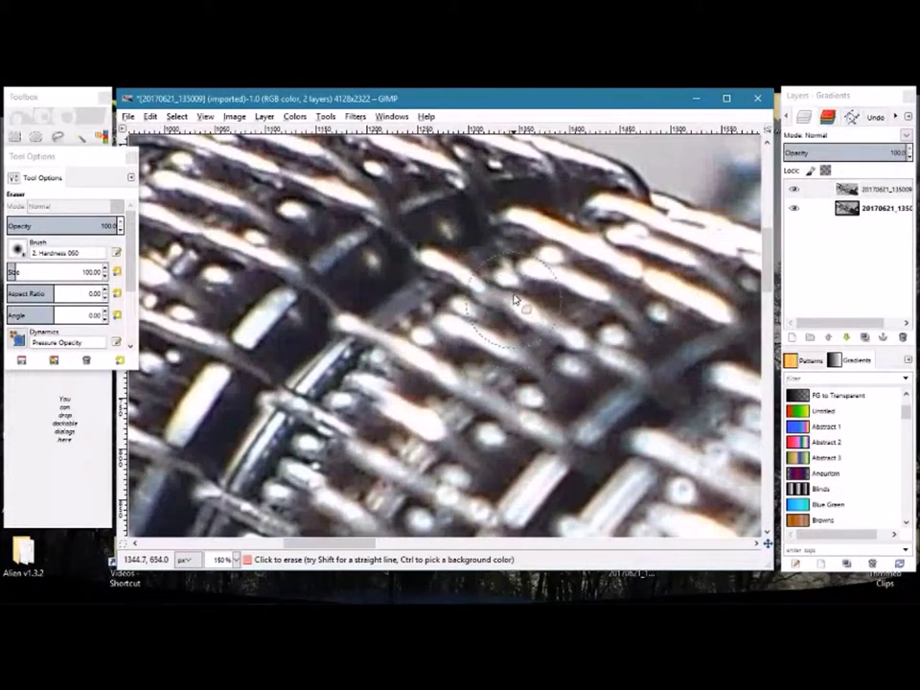
mouse_move(533, 251)
left_mouse_down()
mouse_move(270, 430)
mouse_move(581, 222)
mouse_move(569, 247)
mouse_move(662, 241)
mouse_move(698, 273)
mouse_move(691, 326)
mouse_move(566, 408)
mouse_move(499, 384)
mouse_move(451, 456)
mouse_move(469, 484)
left_mouse_up()
scroll(468, 484, "down", 3)
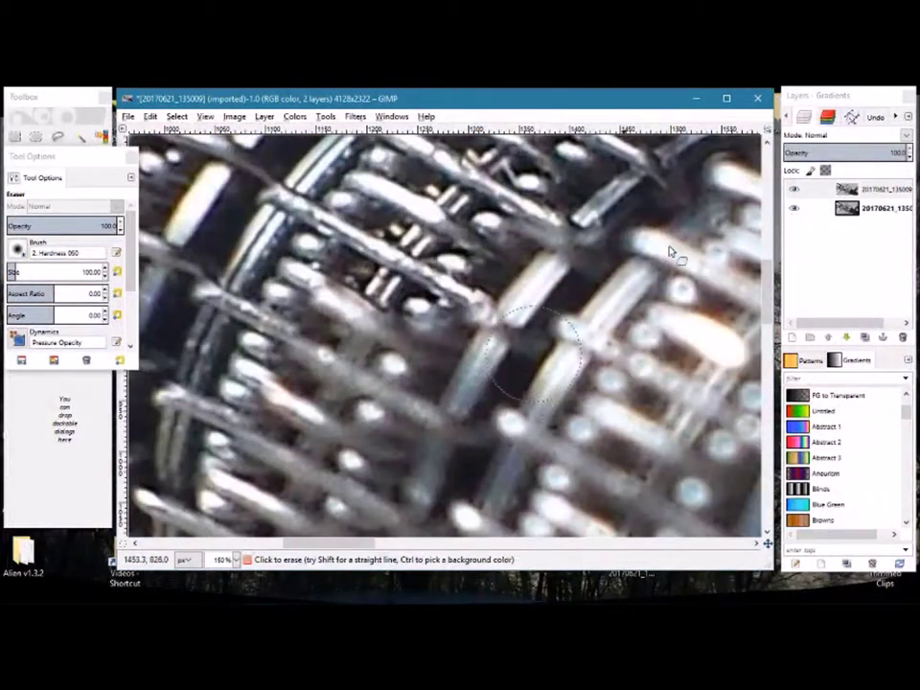
left_click(869, 210)
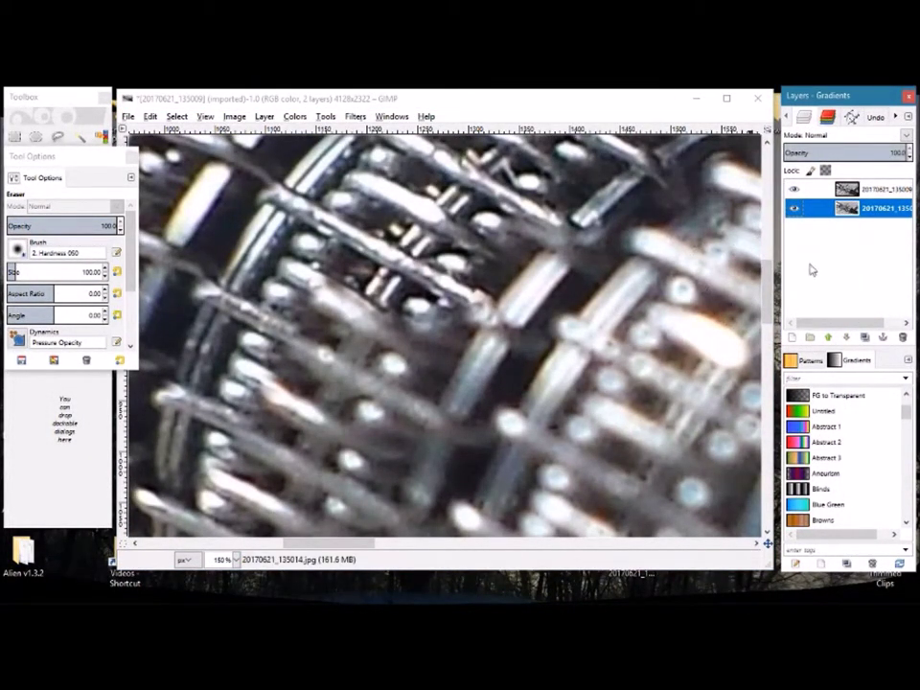
right_click(880, 212)
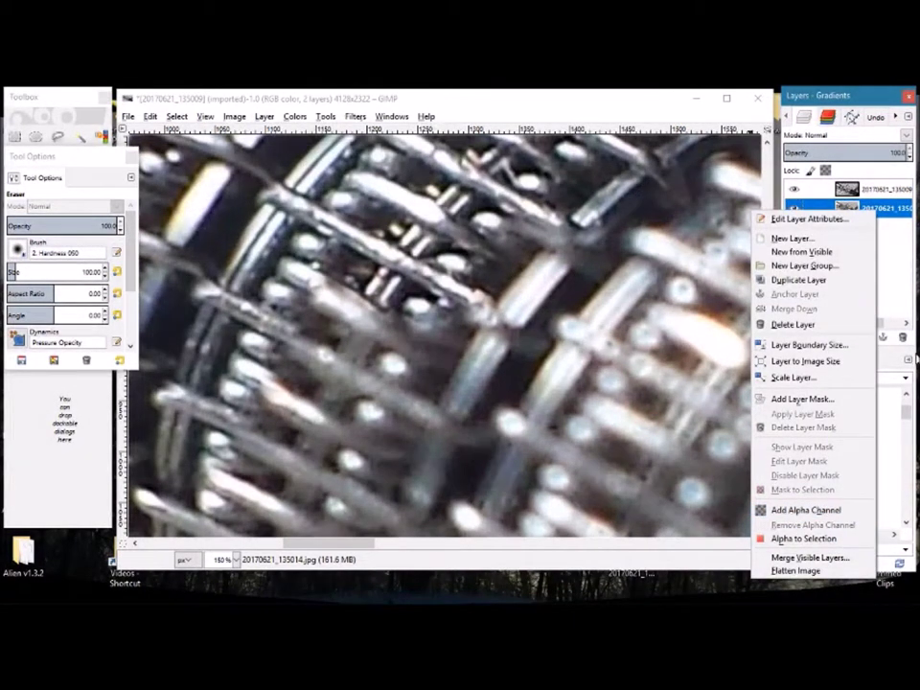
left_click(831, 516)
scroll(493, 379, "down", 1)
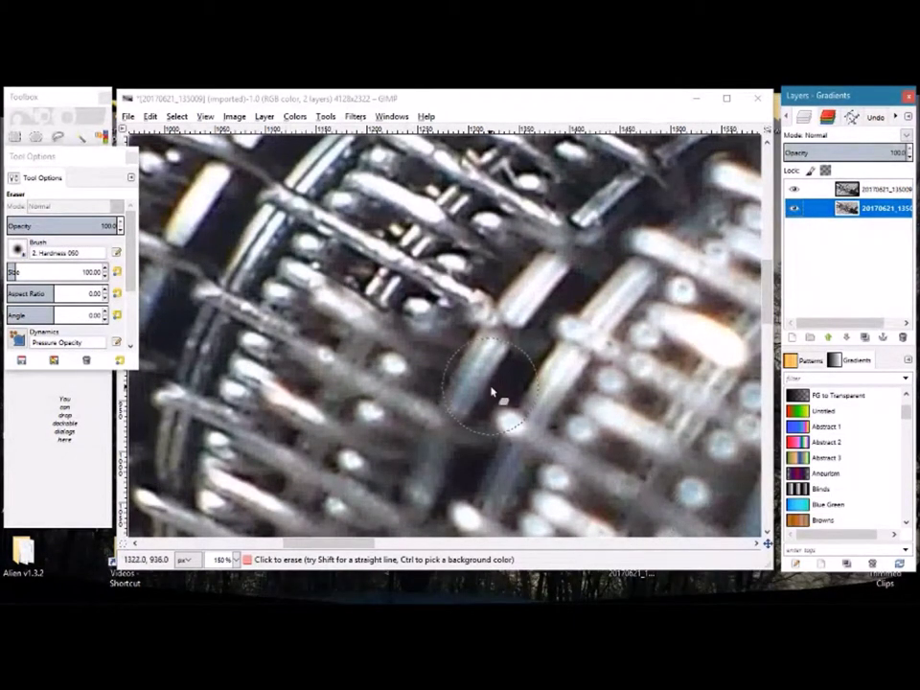
scroll(496, 380, "down", 1)
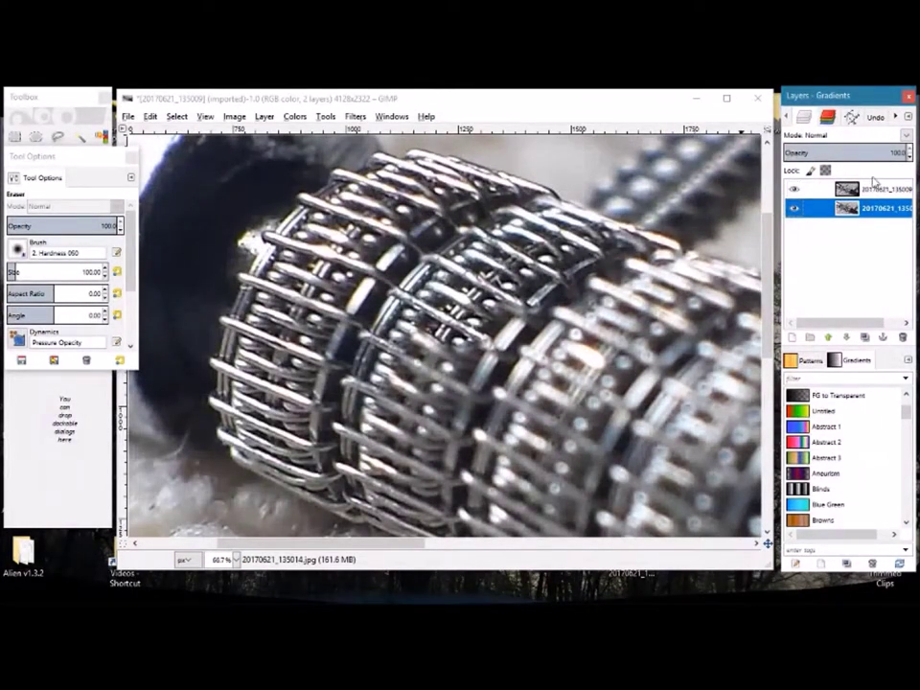
mouse_move(437, 309)
left_mouse_down()
mouse_move(404, 421)
mouse_move(485, 271)
mouse_move(463, 329)
mouse_move(456, 279)
mouse_move(494, 275)
mouse_move(462, 342)
mouse_move(463, 281)
mouse_move(532, 254)
mouse_move(506, 319)
mouse_move(476, 329)
left_mouse_up()
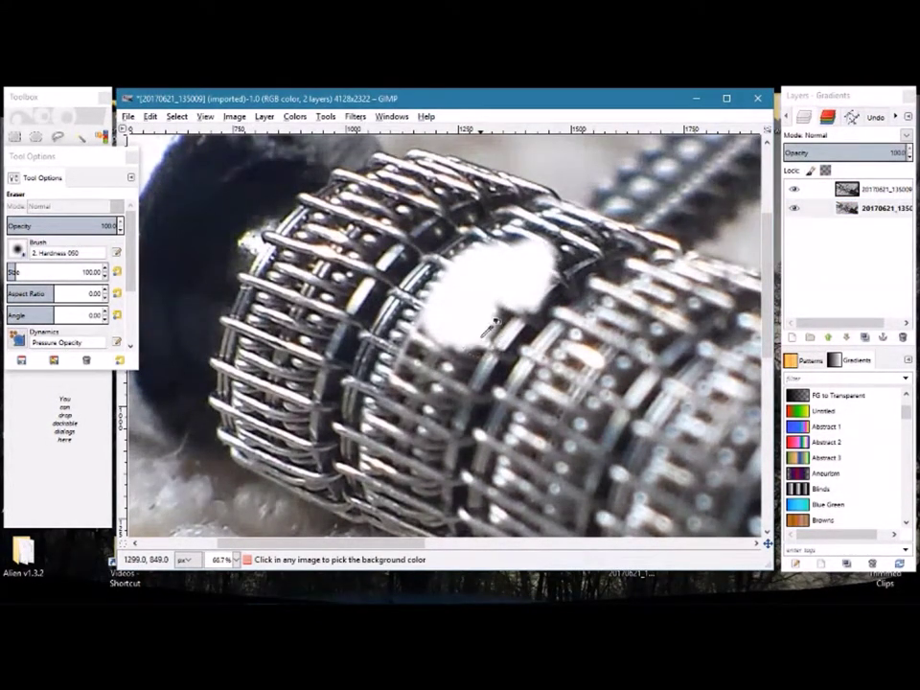
key("ctrl+z")
- Erase the top layer along the left side of the second coil section down to its lower end
left_click(899, 195)
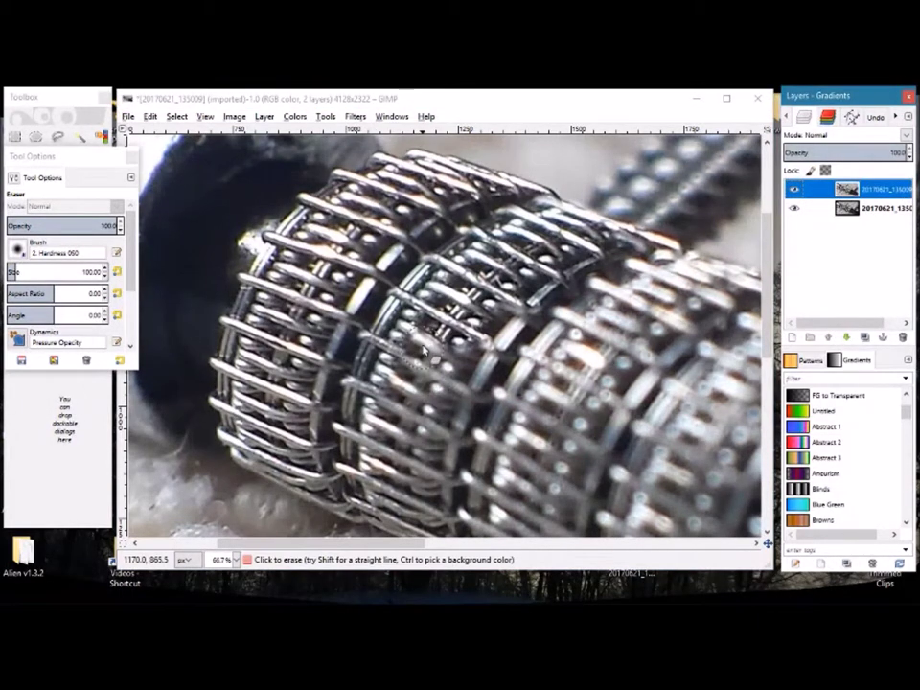
mouse_move(379, 321)
left_mouse_down()
mouse_move(361, 453)
mouse_move(366, 387)
mouse_move(349, 463)
mouse_move(349, 514)
left_mouse_up()
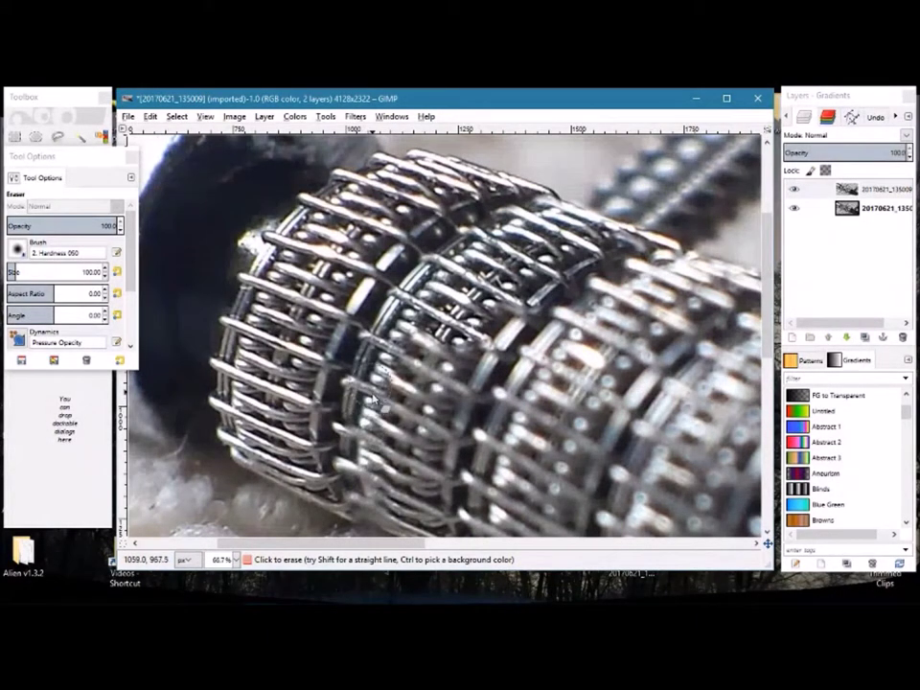
scroll(376, 417, "down", 3)
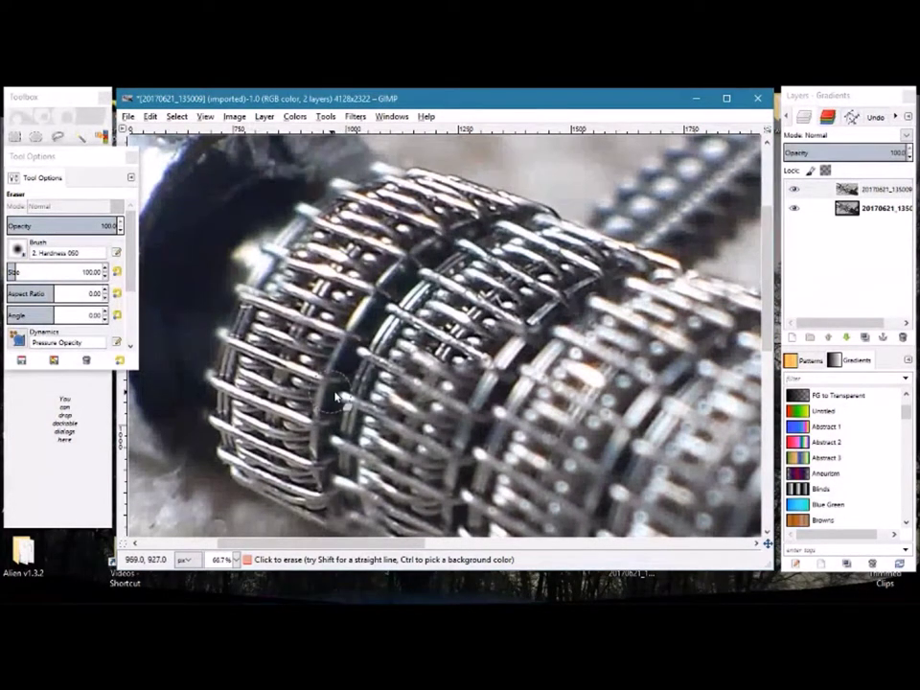
- Compare the blend with the bottom layer, and erase the top layer over the second coil section's remaining blurred middle and lower wires
left_click(887, 208)
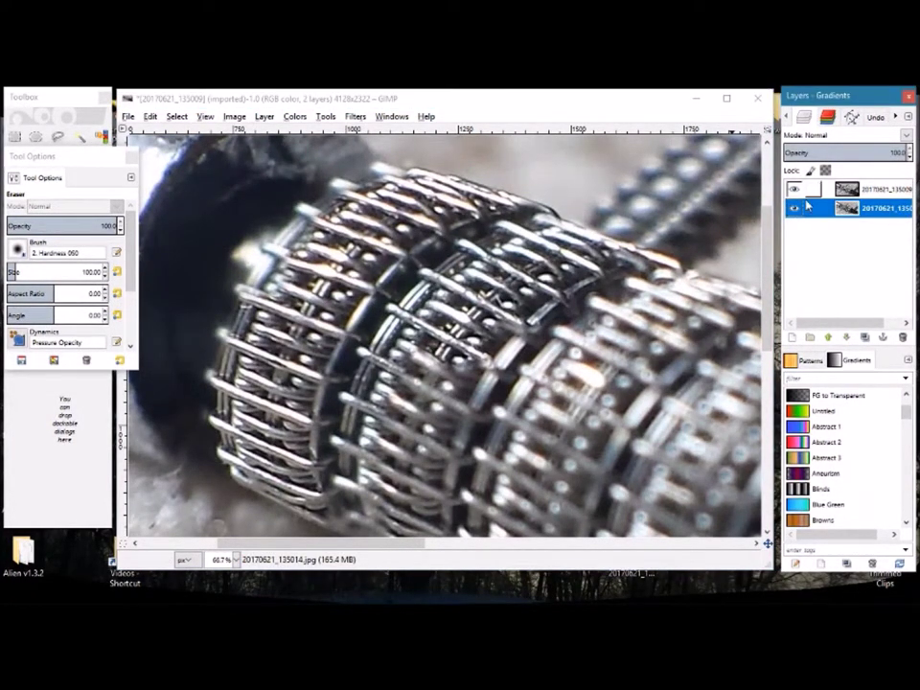
left_click(794, 188)
left_click(794, 189)
left_click(793, 189)
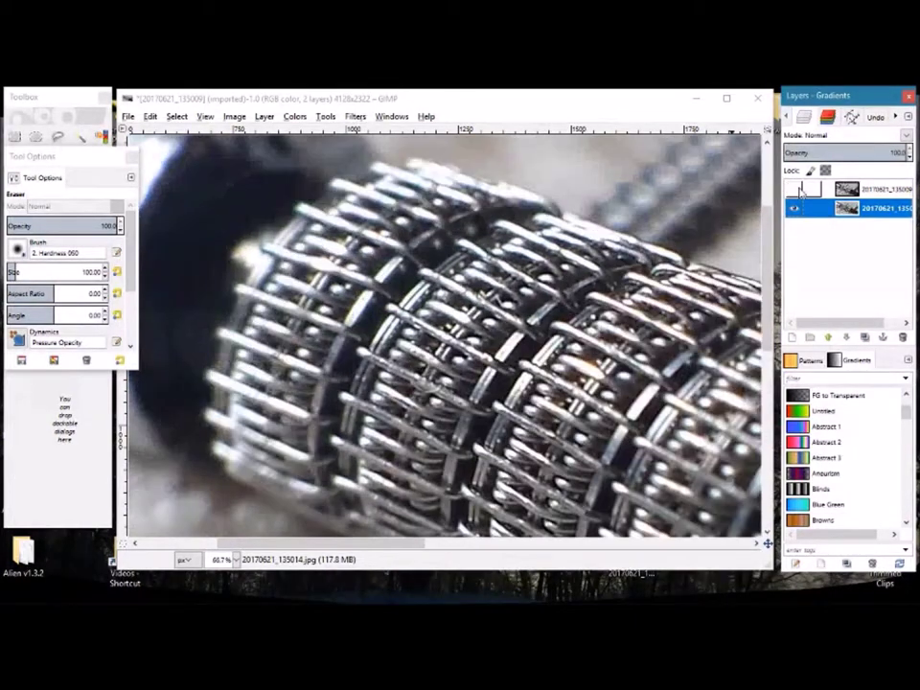
left_click(794, 189)
left_click(850, 189)
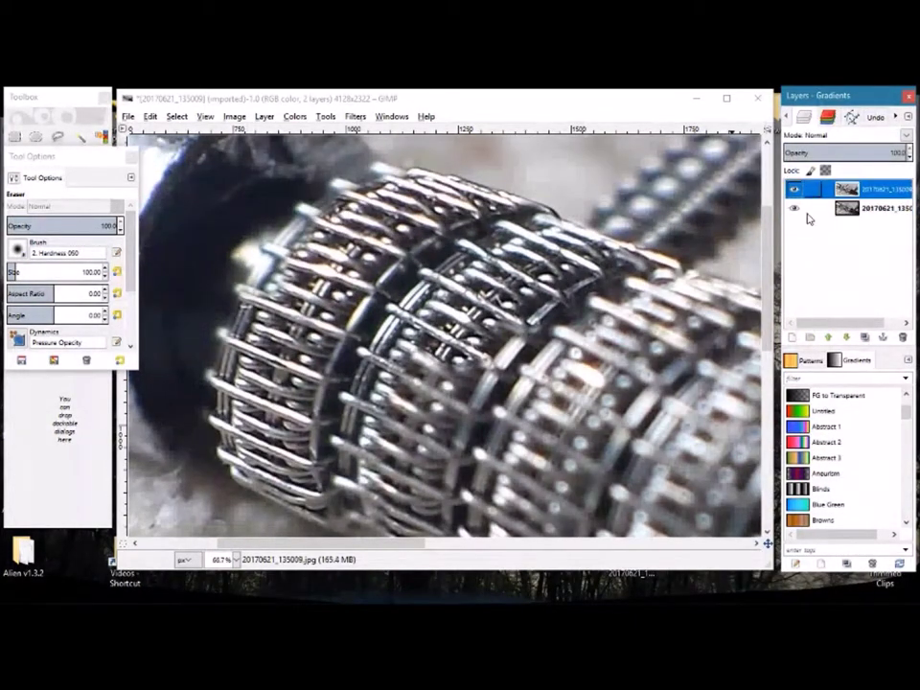
mouse_move(461, 362)
left_mouse_down()
mouse_move(423, 379)
mouse_move(381, 451)
mouse_move(391, 482)
mouse_move(414, 454)
mouse_move(424, 484)
left_mouse_up()
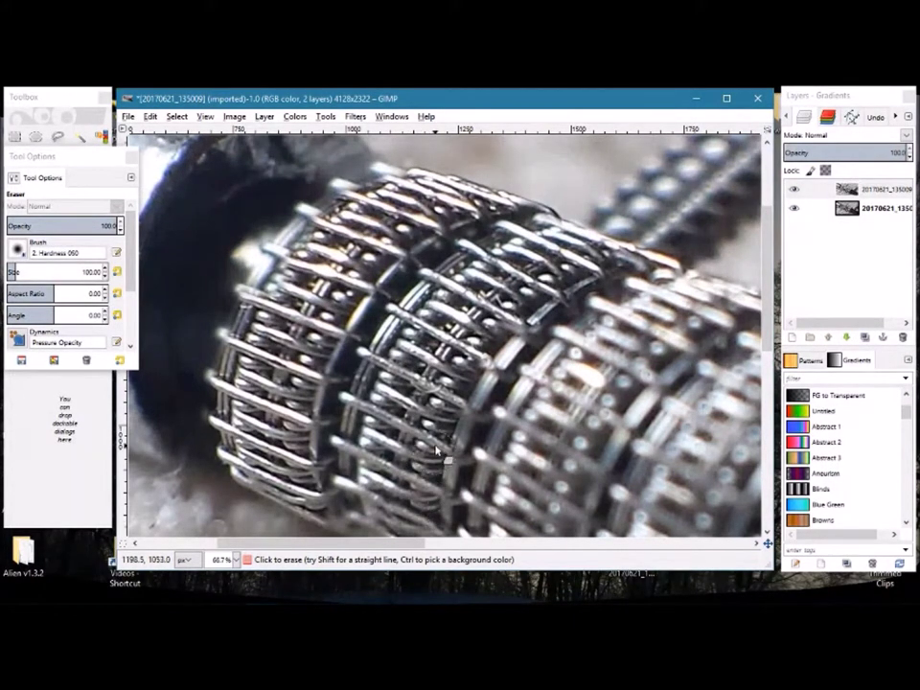
- Check the erased areas against the bottom photo by toggling the top layer's visibility repeatedly
left_click(796, 191)
left_click(796, 191)
left_click(796, 190)
left_click(796, 191)
left_click(795, 191)
left_click(796, 191)
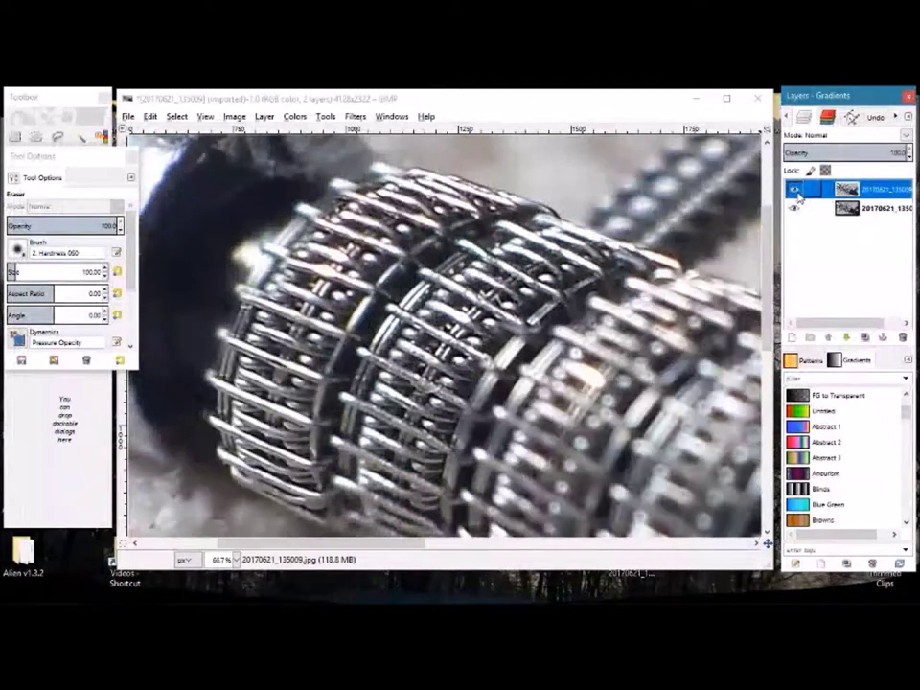
left_click(796, 191)
left_click(796, 190)
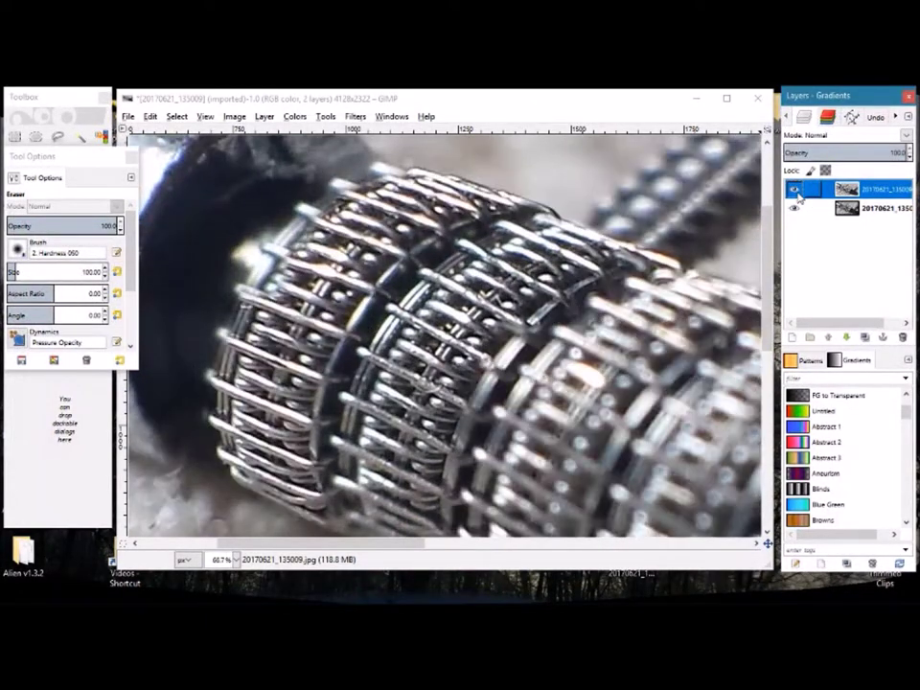
- Nudge the top layer slightly with the Move tool to align its coil with the bottom layer
left_click(132, 156)
left_click(36, 179)
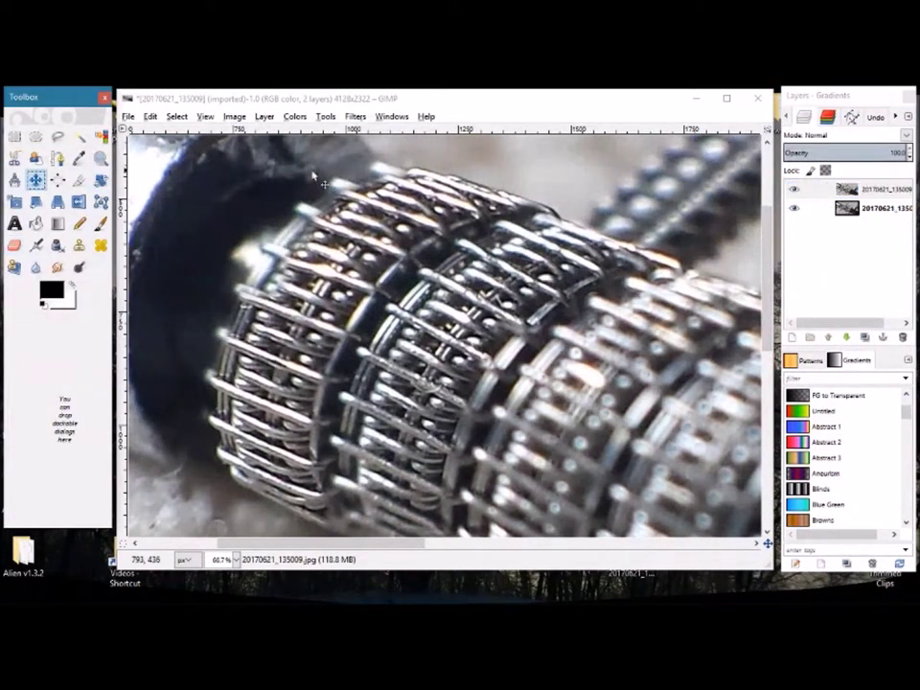
scroll(420, 209, "up", 1)
mouse_move(433, 225)
left_mouse_down()
mouse_move(418, 231)
mouse_move(429, 244)
mouse_move(445, 227)
mouse_move(439, 220)
left_mouse_up()
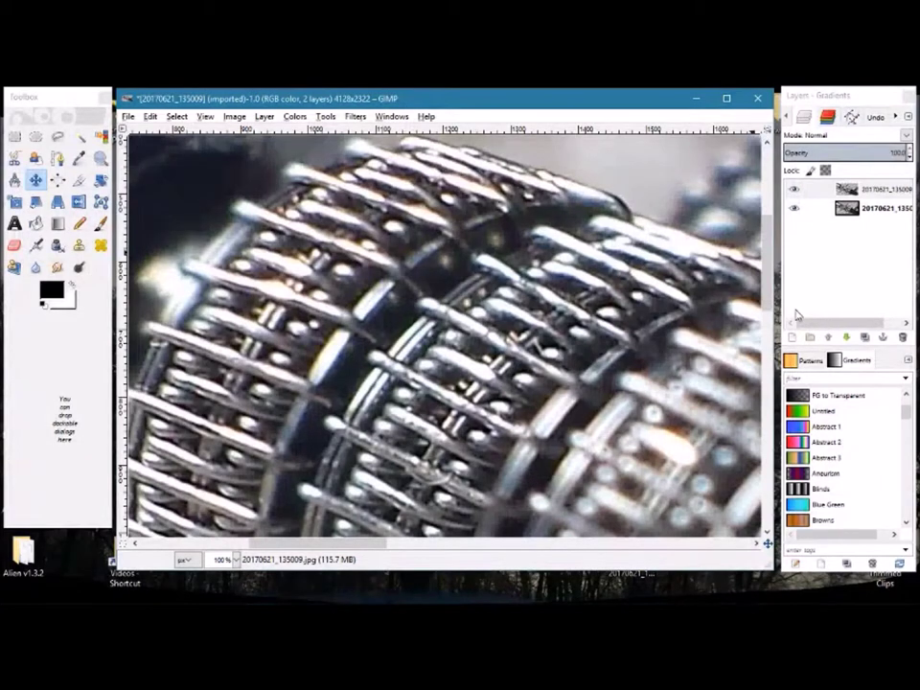
- Try the Dodge/Burn tool on the first coil section's wires, and undo both strokes
left_click(79, 267)
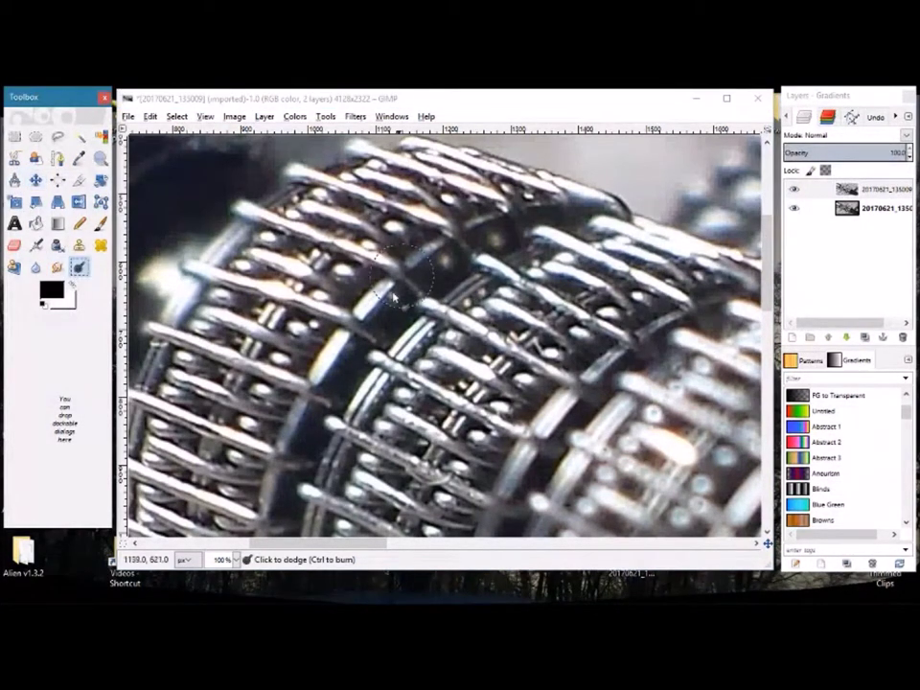
mouse_move(339, 271)
left_mouse_down()
mouse_move(361, 253)
mouse_move(241, 228)
left_mouse_up()
mouse_move(379, 263)
left_mouse_down()
mouse_move(399, 260)
mouse_move(352, 315)
mouse_move(356, 285)
left_mouse_up()
key("ctrl+z")
key("ctrl+z")
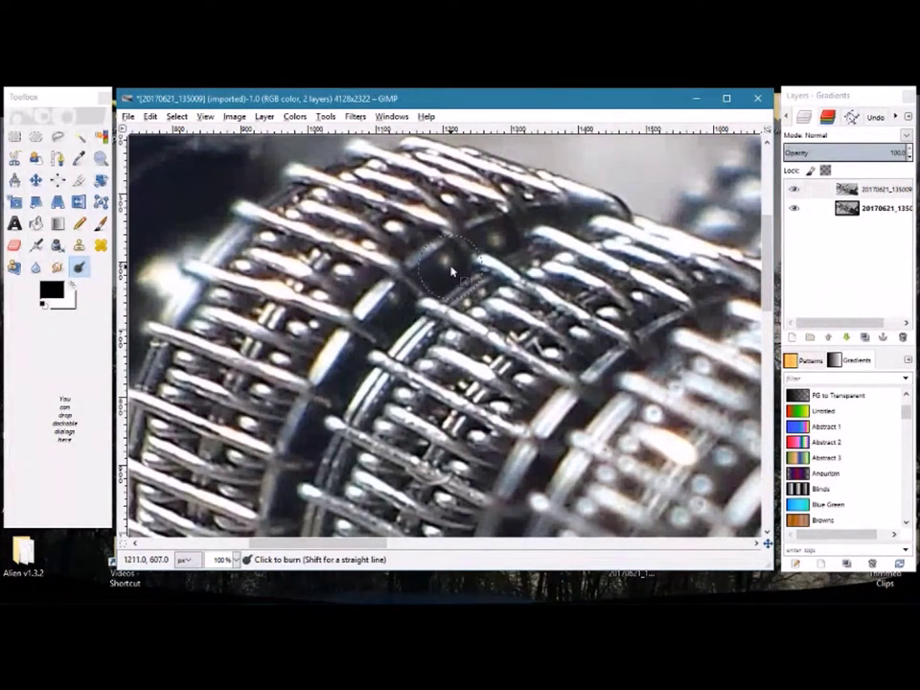
- Burn the dark gaps between the coil sections, and check the Dodge/Burn tool's type, range and exposure options
mouse_move(460, 259)
left_mouse_down("ctrl")
mouse_move(459, 221)
mouse_move(234, 321)
mouse_move(373, 491)
mouse_move(486, 343)
left_mouse_up("ctrl")
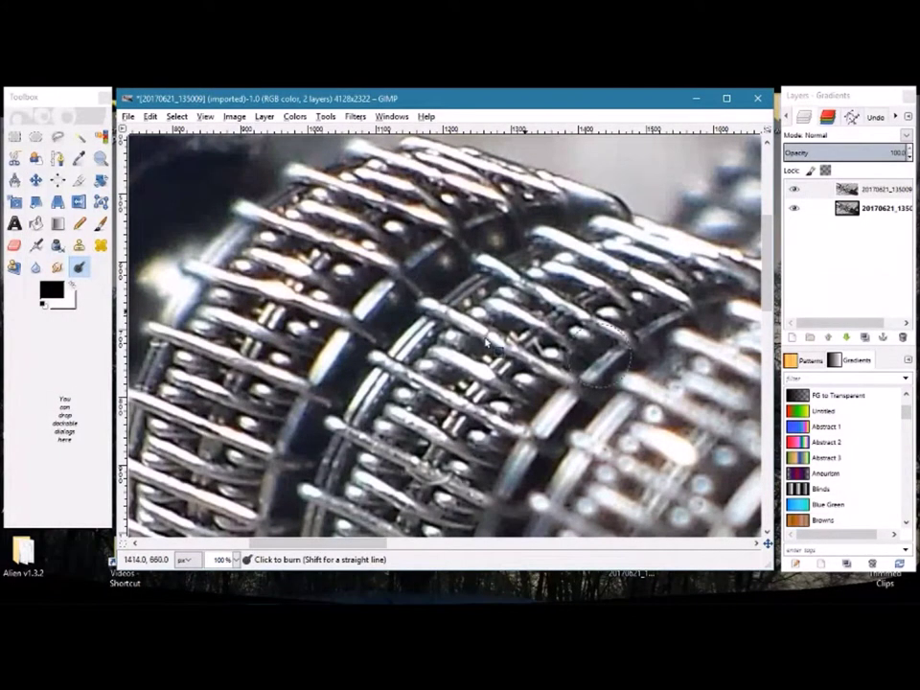
double_click(78, 268)
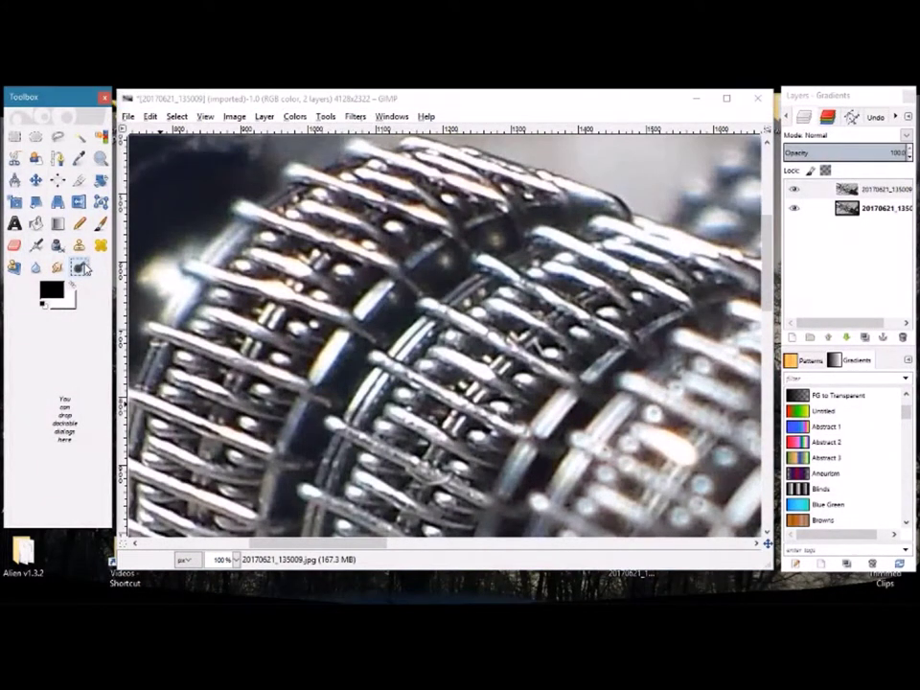
scroll(117, 355, "down", 5)
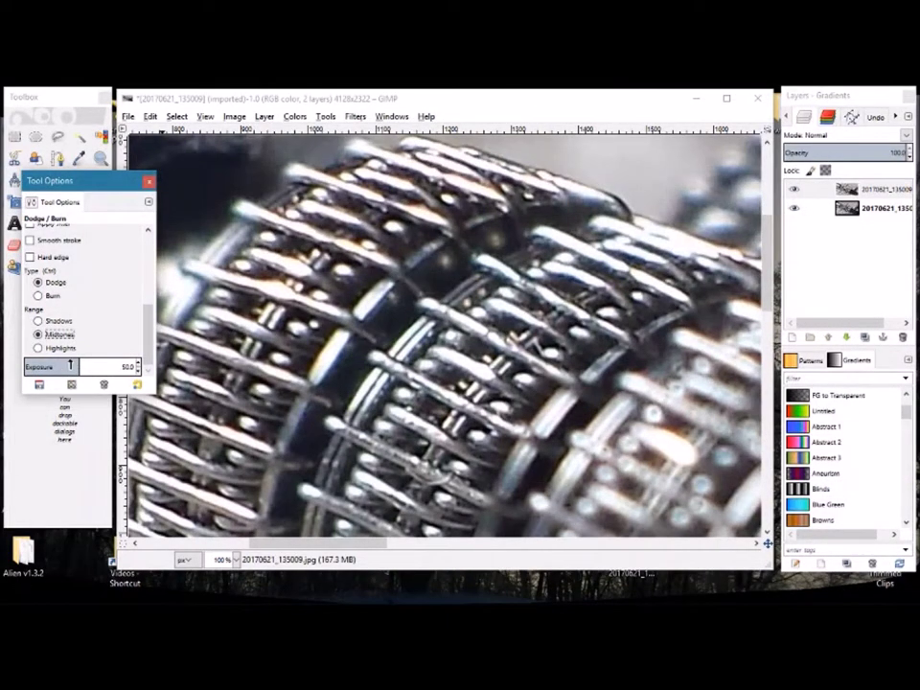
left_click_drag(70, 365, 178, 326)
key("minus")
left_click(148, 181)
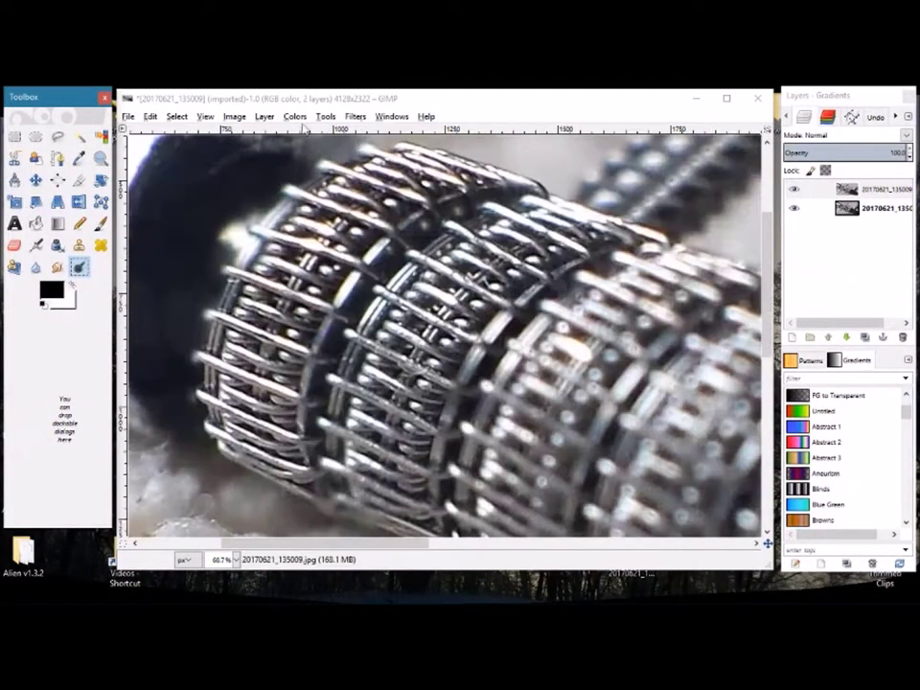
- Reduce the image's canvas size to 3456 × 1944 px, offsetting the photo within the new frame to crop around the coil
left_click(263, 116)
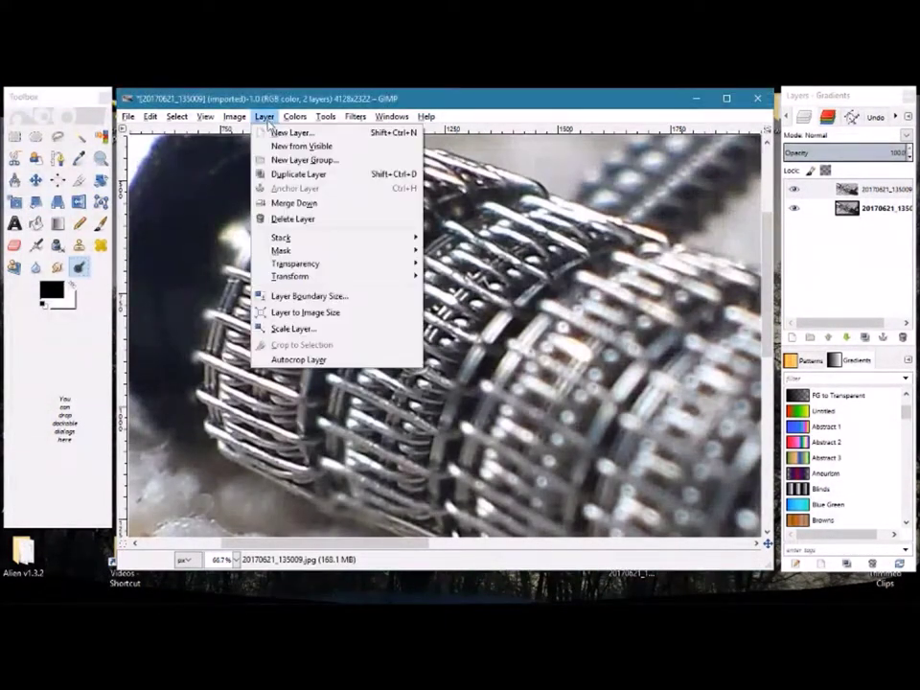
mouse_move(234, 116)
left_click(262, 179)
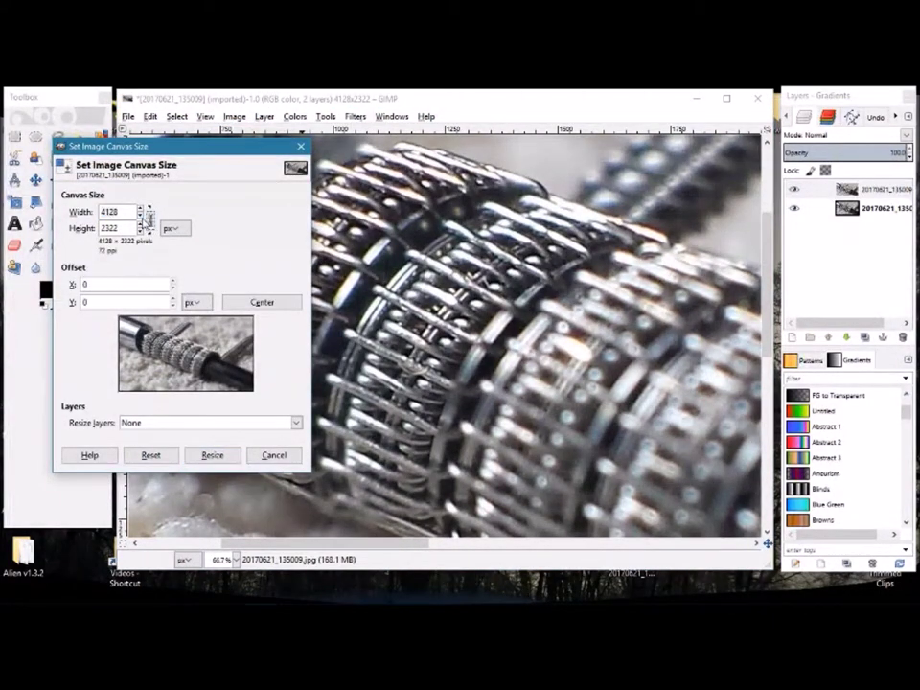
left_click(140, 216)
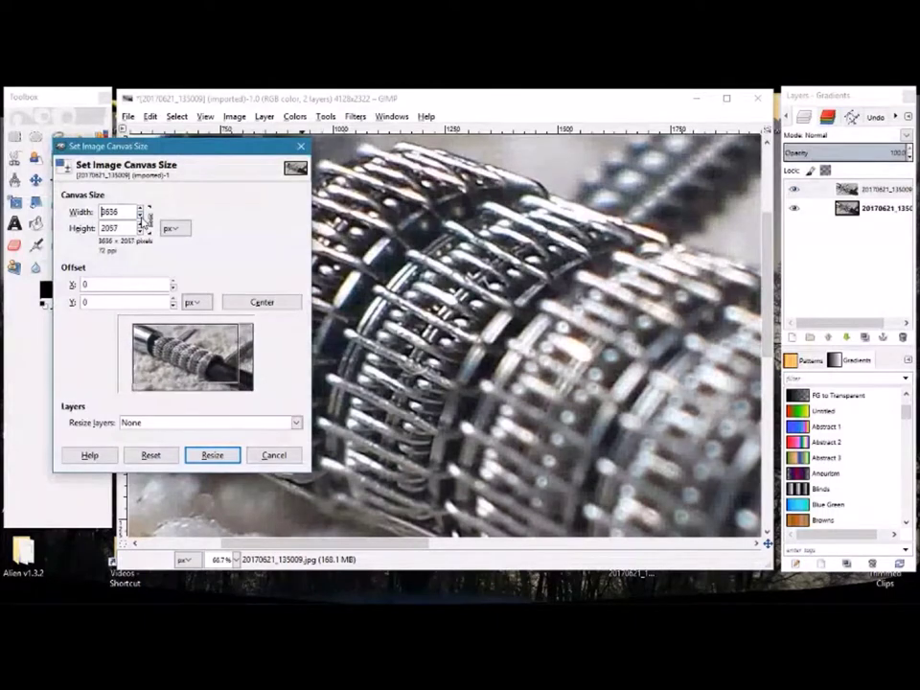
left_click_drag(141, 214, 141, 215)
mouse_move(146, 326)
left_mouse_down()
mouse_move(124, 312)
mouse_move(157, 344)
left_mouse_up()
left_click(211, 456)
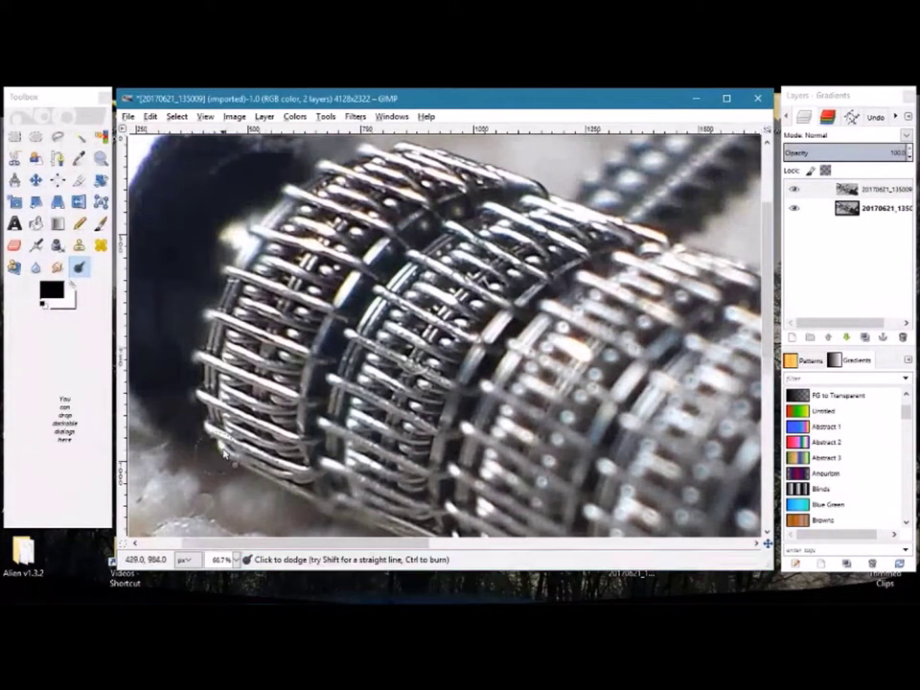
- Add watermark2.png from the desktop as a new layer, and move the watermark down toward the photo's lower-left area
left_click(259, 592)
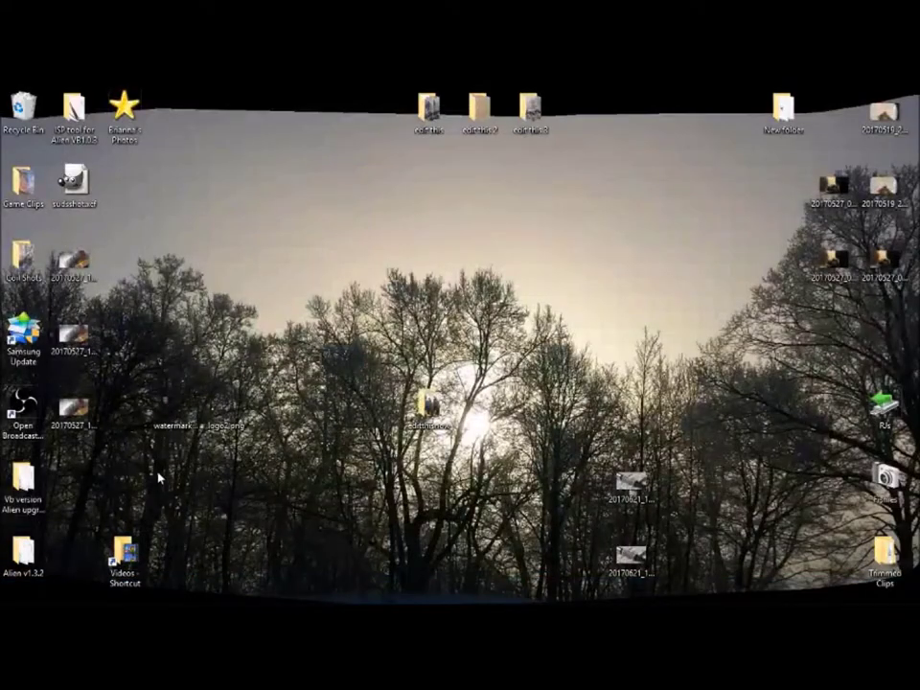
left_click_drag(176, 407, 302, 350)
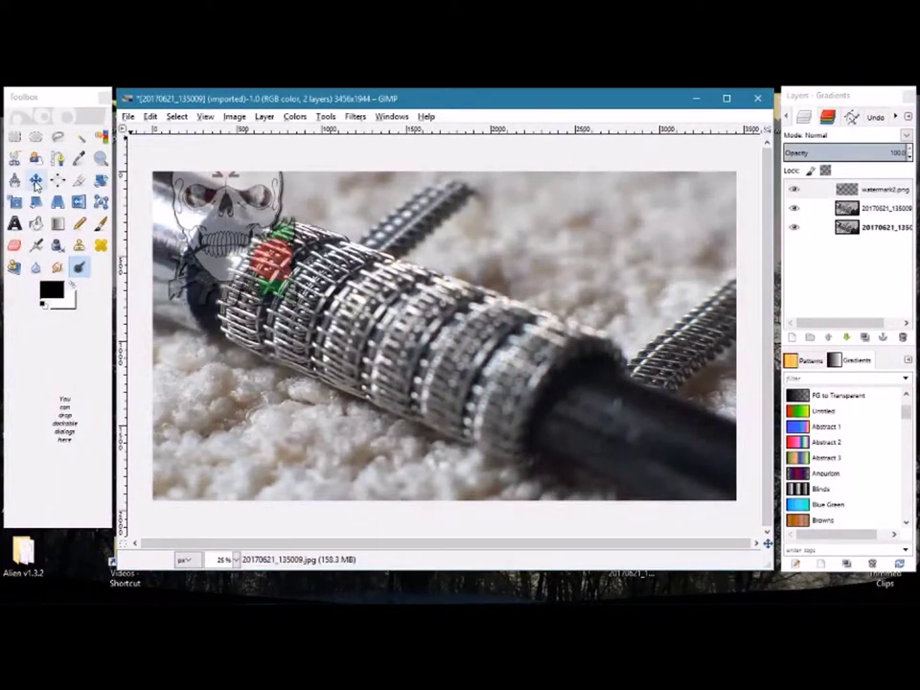
left_click(36, 182)
left_click_drag(252, 221, 336, 346)
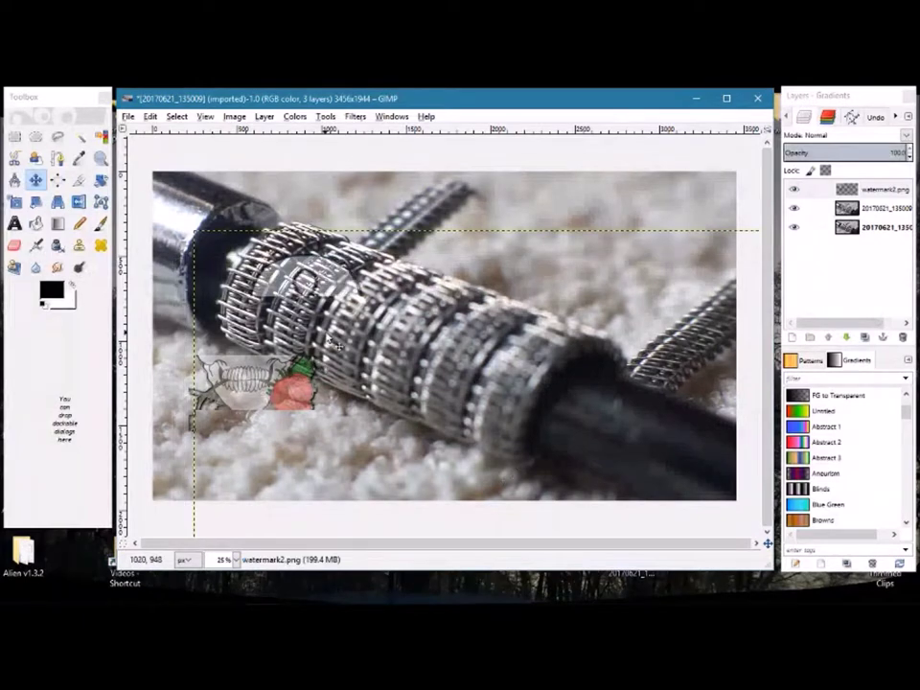